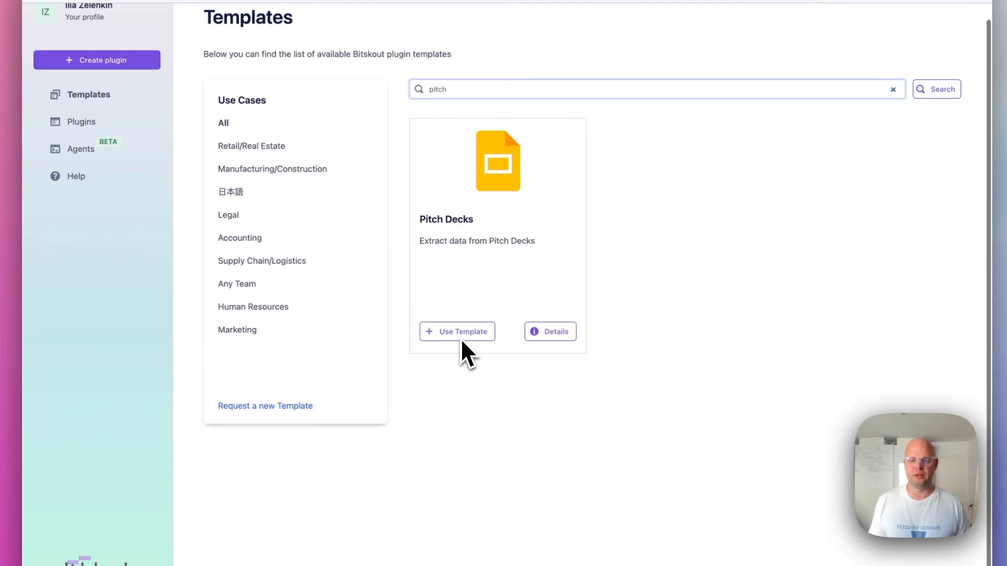
# Create a plugin from the Pitch Decks template and go through its Zapier setup guide up to the access token page.
pyautogui.scroll(1, 461, 340)
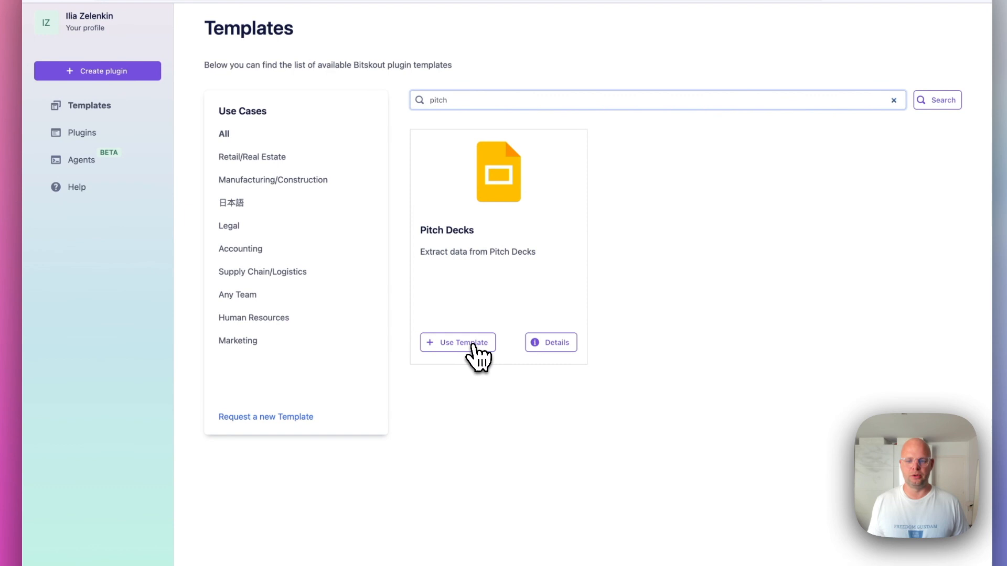
pyautogui.click(459, 350)
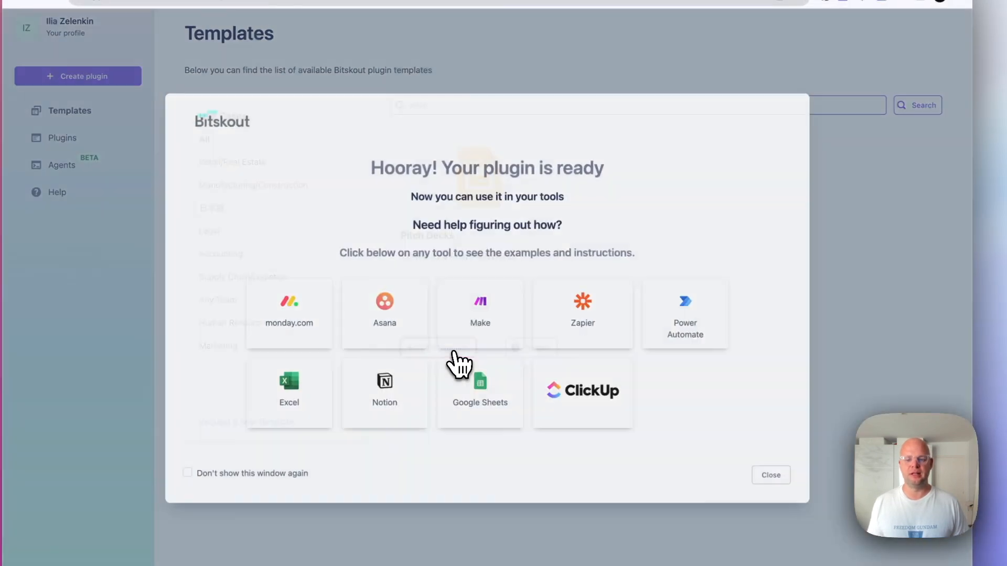
pyautogui.click(623, 336)
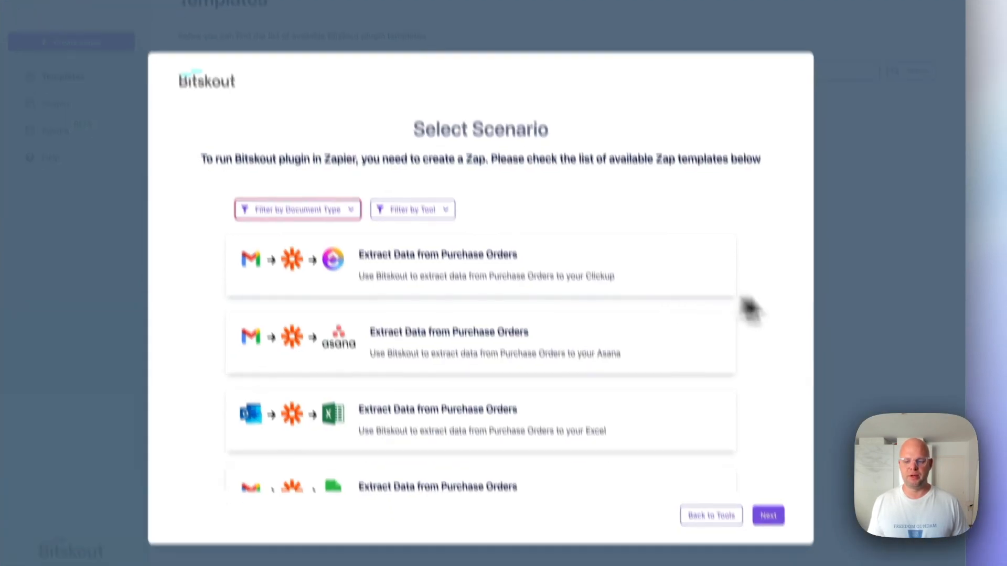
pyautogui.click(761, 442)
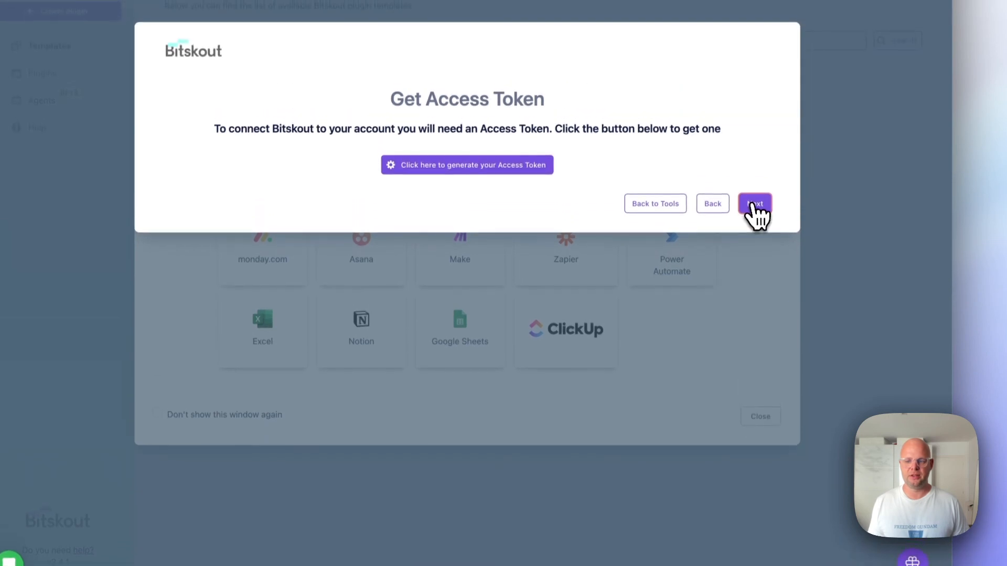
pyautogui.click(755, 156)
# Close the setup guide and open the general settings of the Pitch Decks plugin.
pyautogui.click(752, 463)
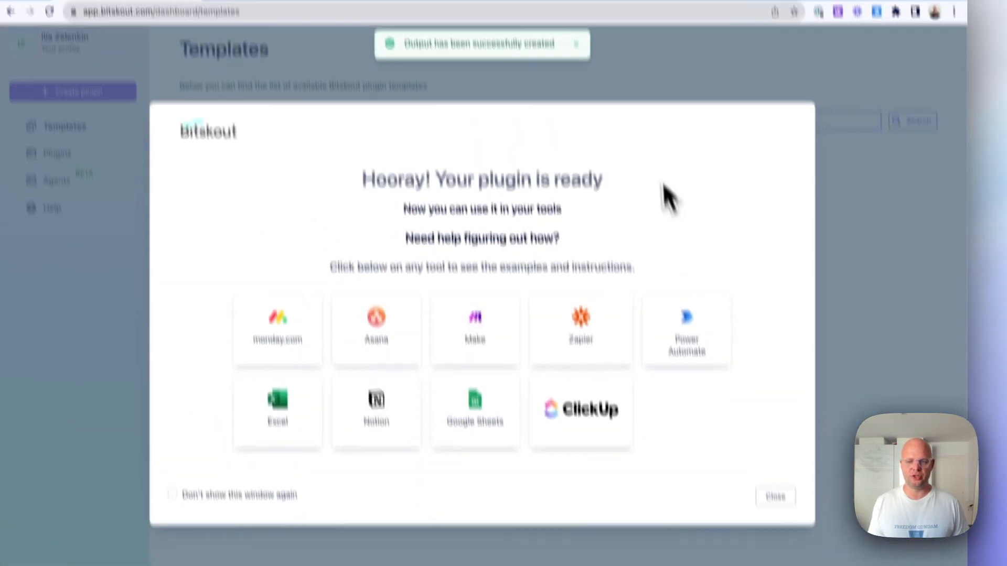
pyautogui.click(661, 78)
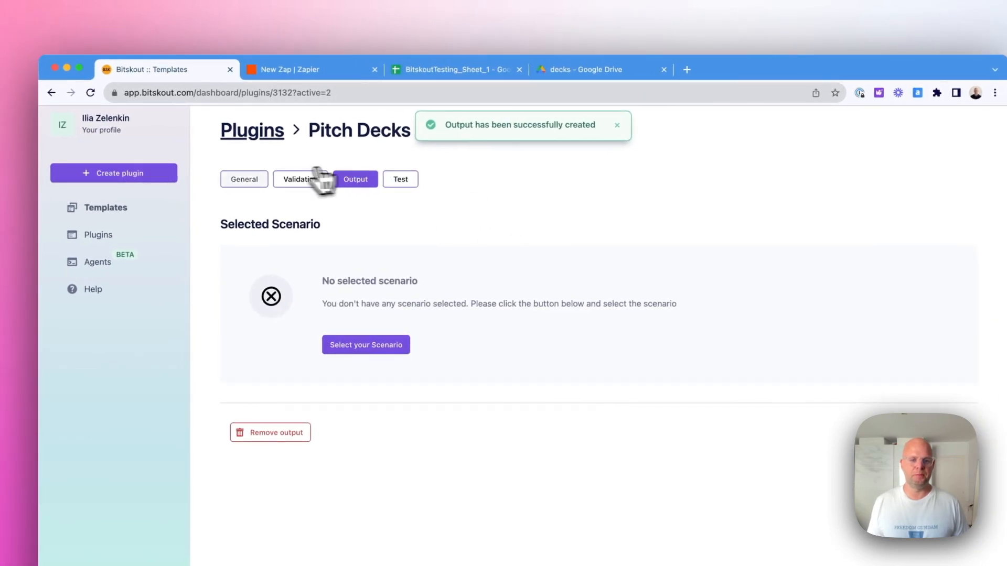
pyautogui.click(244, 181)
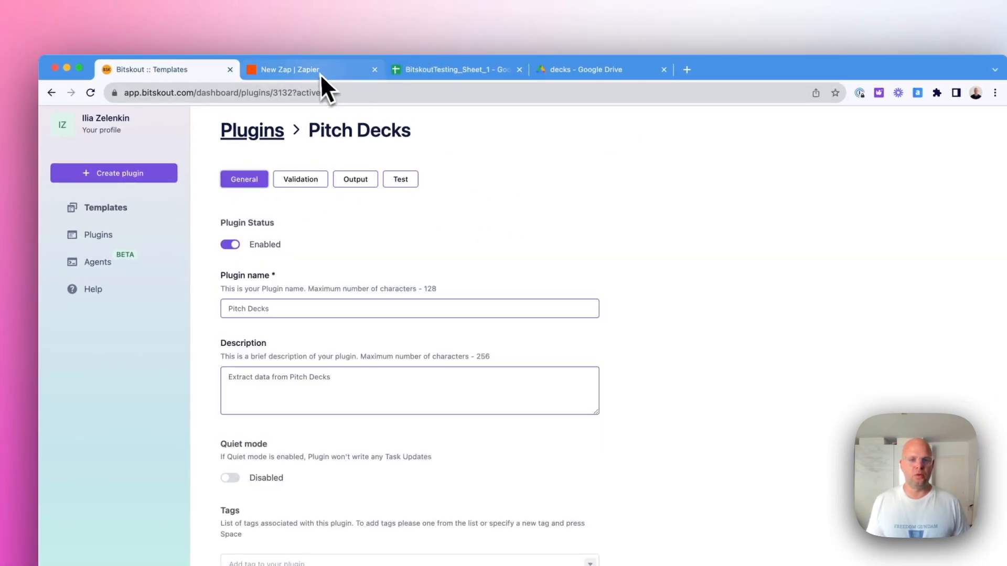
# Switch to Zapier and set the new Zap's trigger to Google Drive with the New File in Folder event.
pyautogui.click(323, 75)
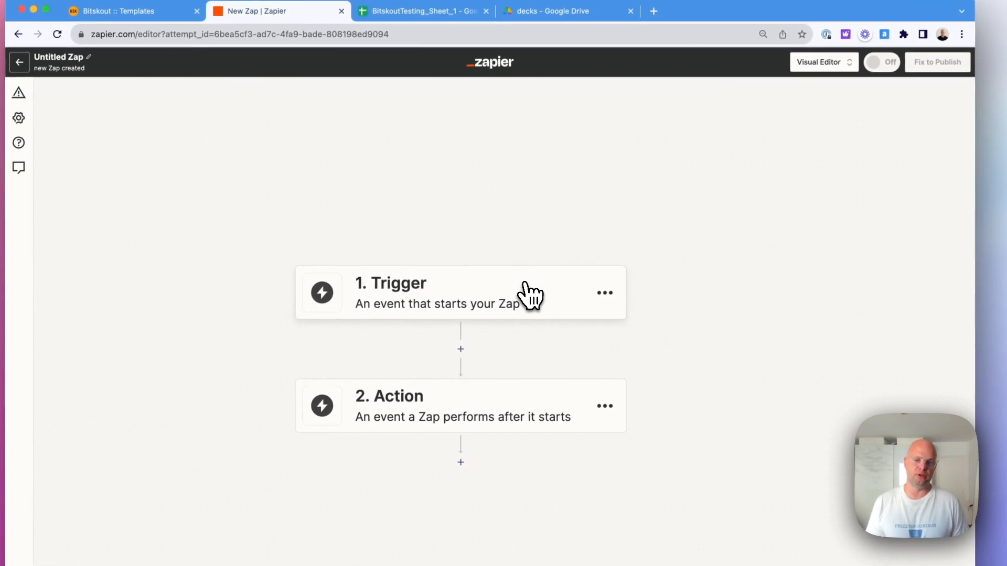
pyautogui.click(525, 285)
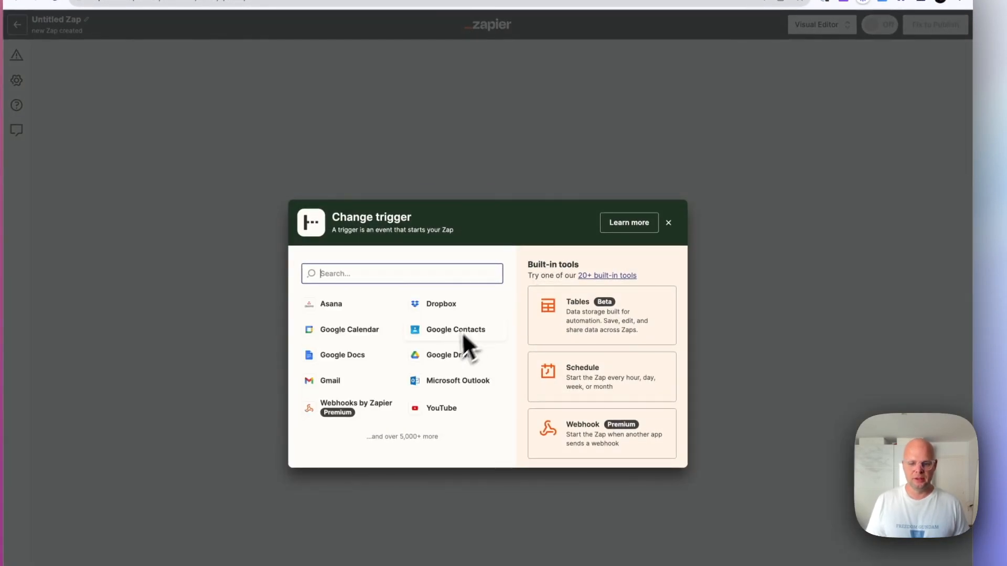
pyautogui.click(450, 365)
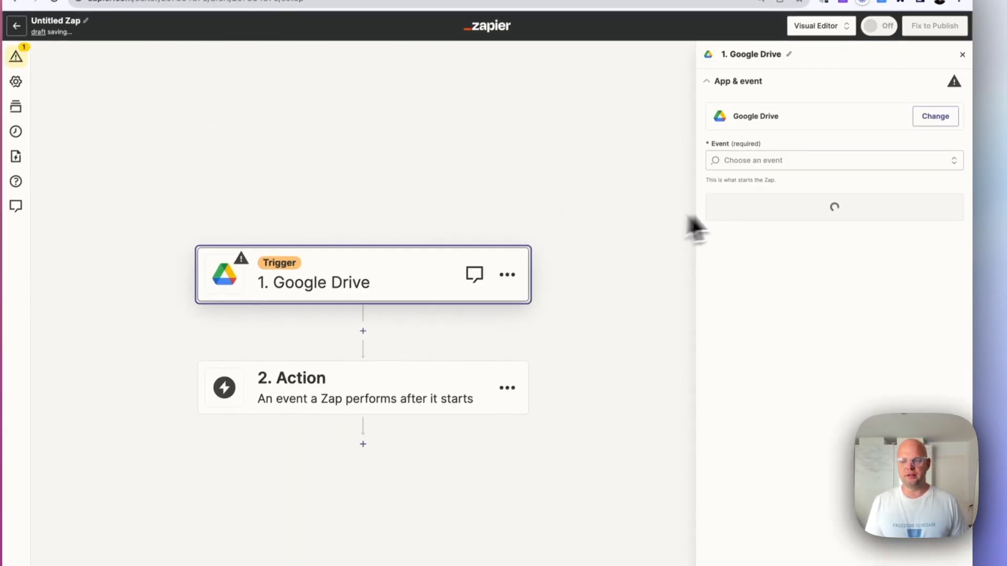
pyautogui.click(954, 164)
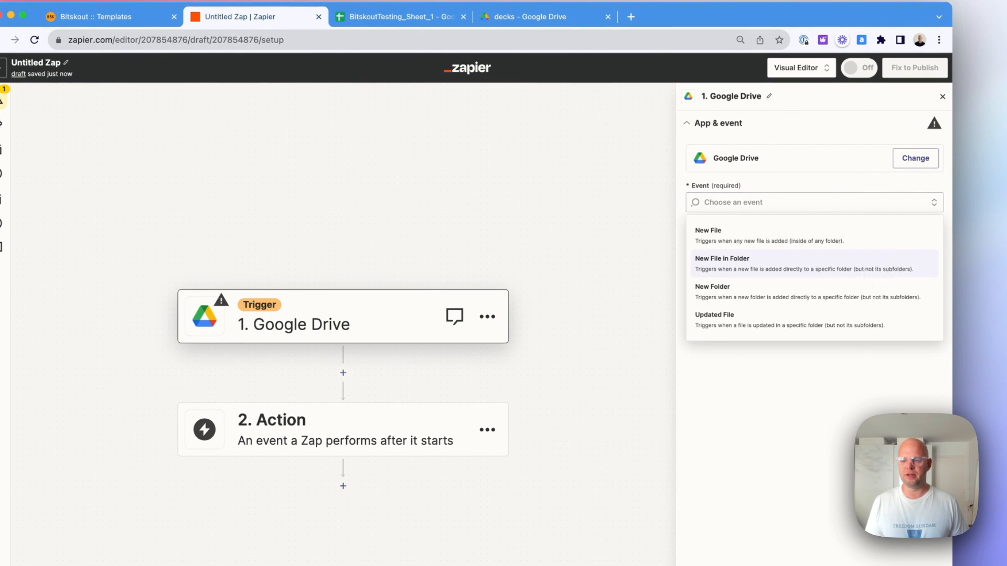
pyautogui.click(853, 263)
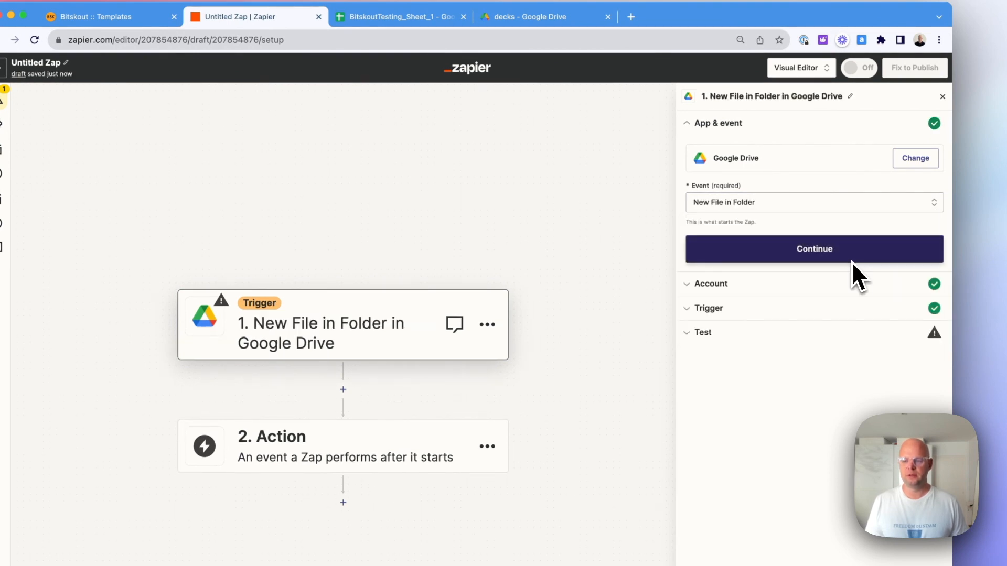
pyautogui.click(809, 252)
# Set the trigger's drive to My Google Drive and its folder to Testing_files.
pyautogui.click(719, 305)
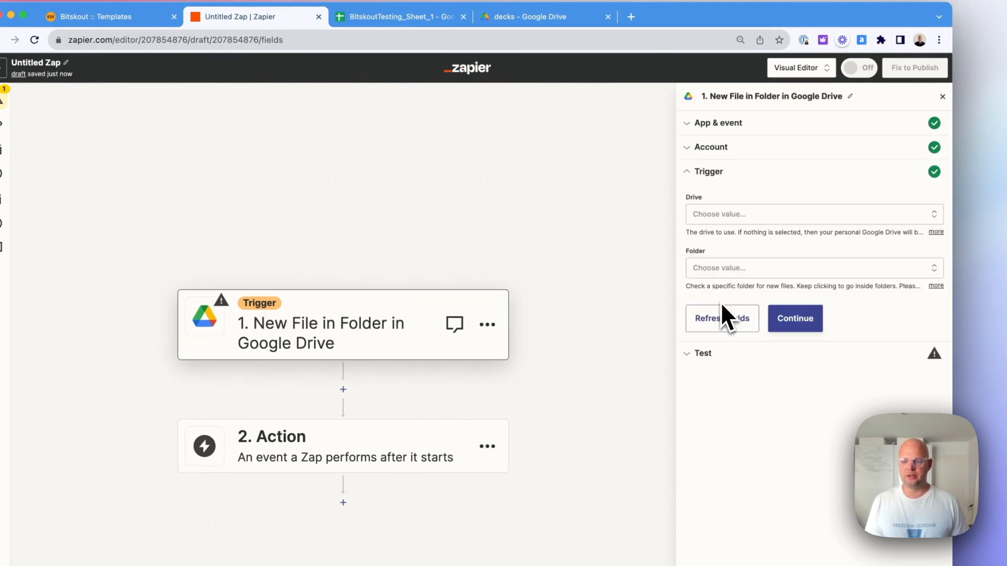
pyautogui.click(763, 217)
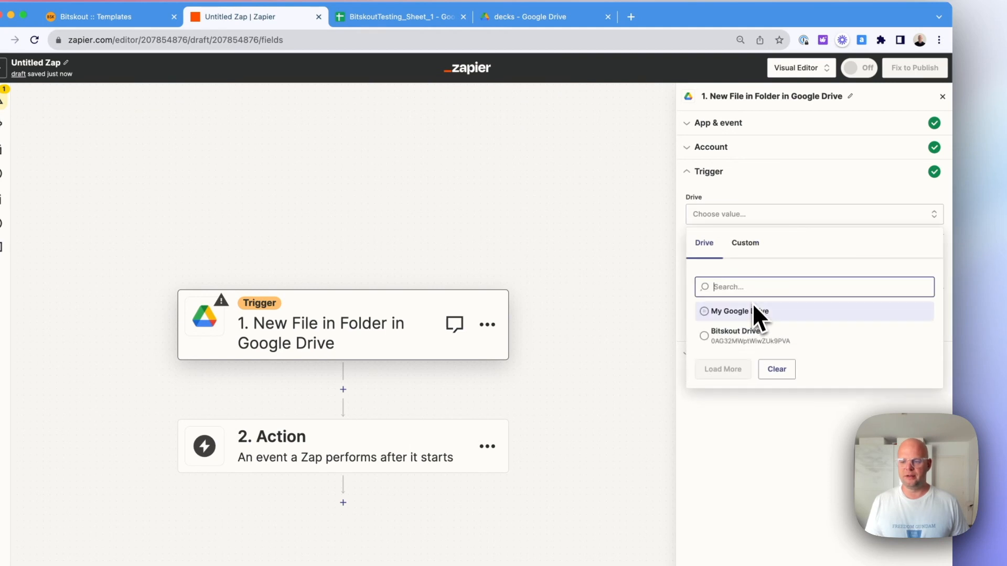
pyautogui.click(754, 311)
pyautogui.click(754, 264)
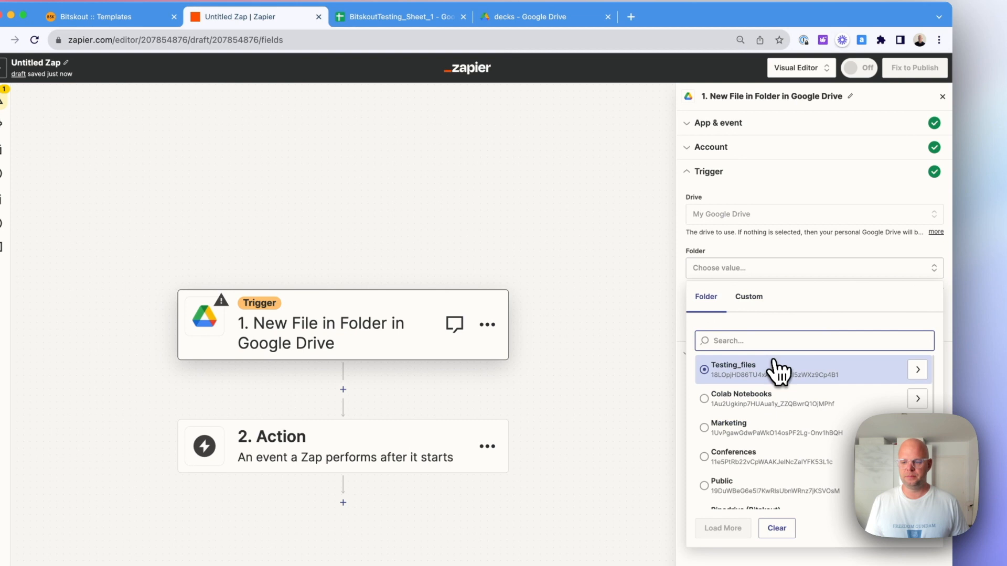
pyautogui.click(779, 371)
pyautogui.click(784, 322)
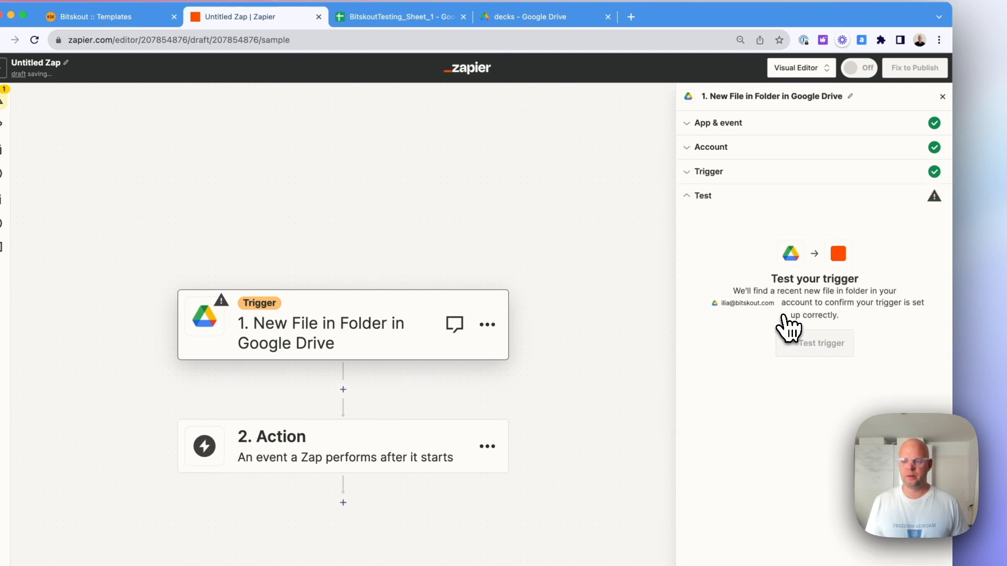
# Change the trigger's folder to the decks subfolder of Testing_files.
pyautogui.click(784, 180)
pyautogui.click(812, 269)
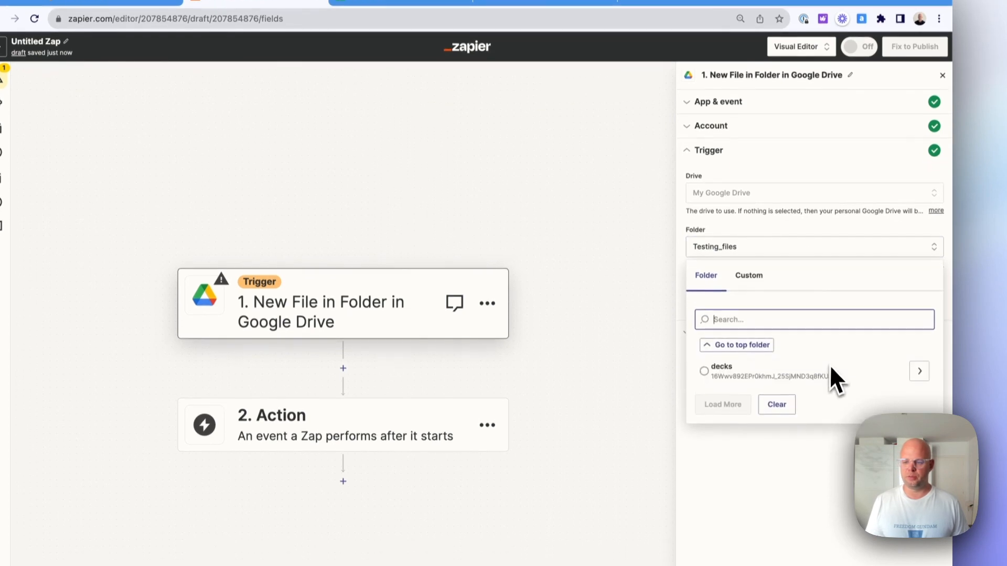
pyautogui.click(744, 373)
pyautogui.click(792, 295)
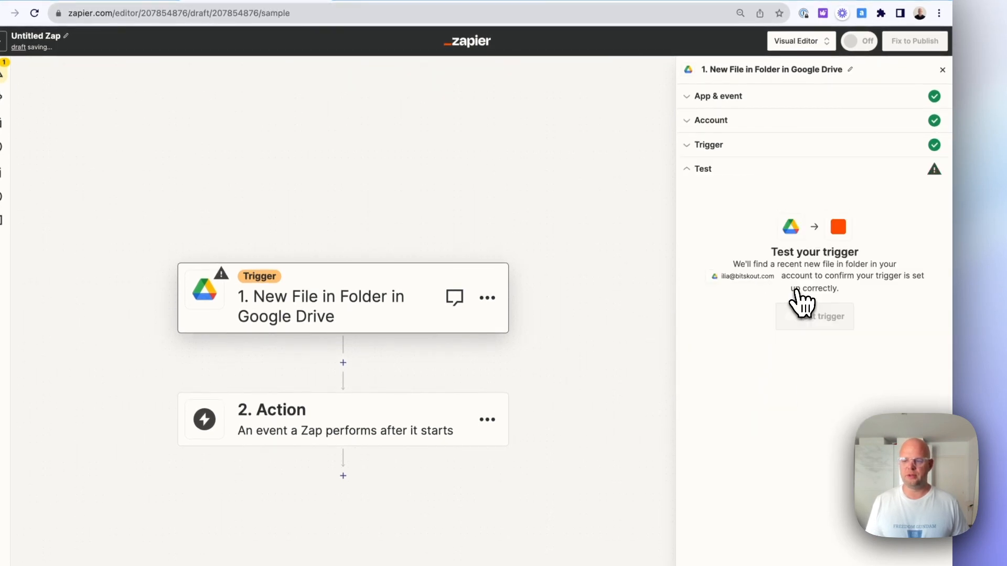
# Test the Google Drive trigger and check the files of the decks folder in Google Drive.
pyautogui.click(834, 317)
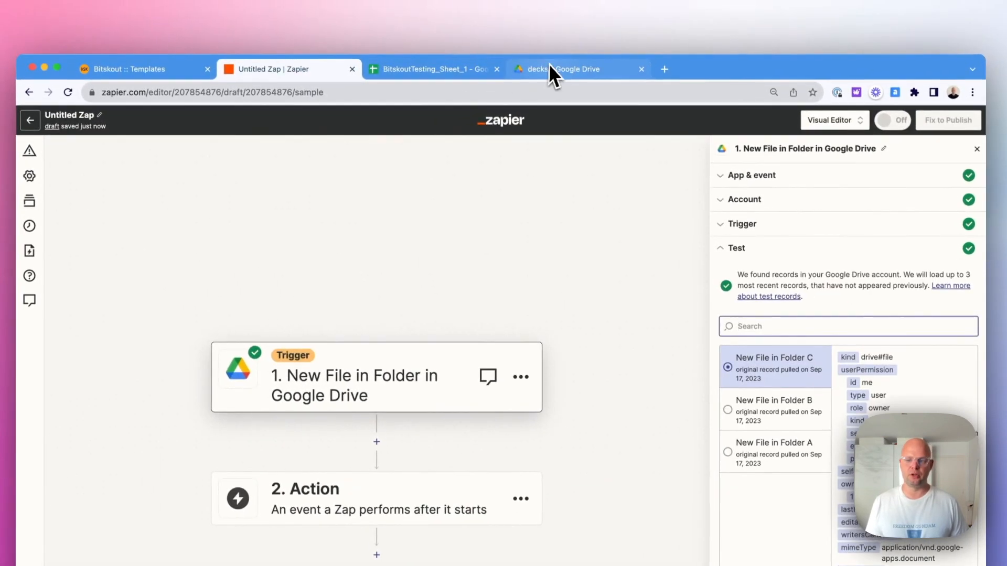
pyautogui.click(555, 71)
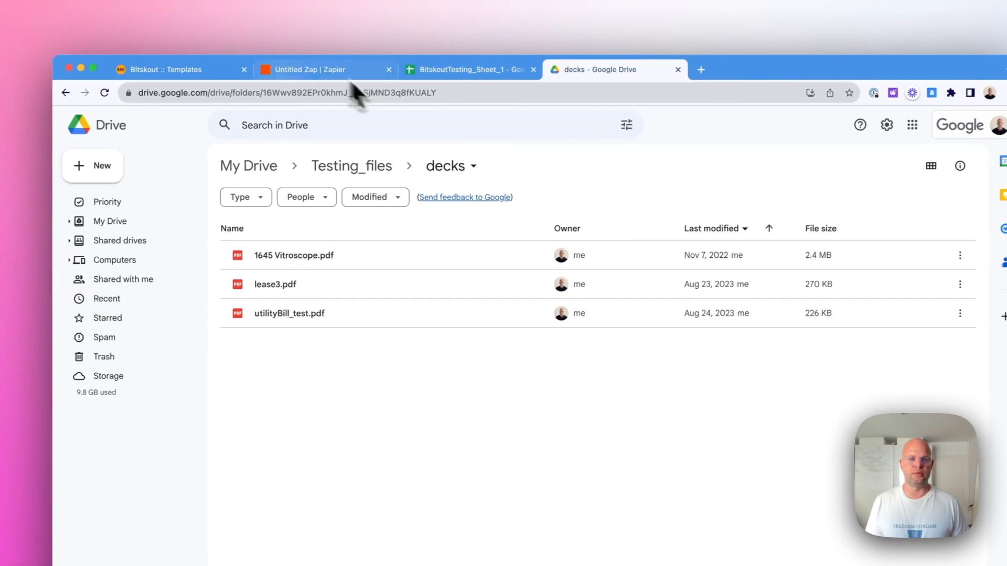
pyautogui.click(307, 71)
# Search the trigger's test records for "vitr" and, after fetching new ones, for "pit", and continue with the pitchdeckExample.pdf record.
pyautogui.write('vitr')
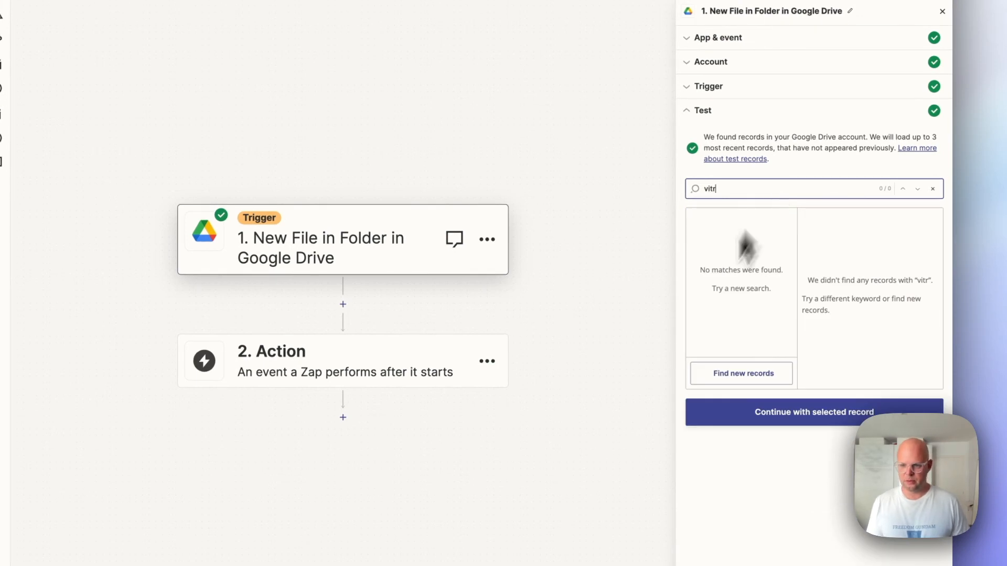
pyautogui.click(742, 373)
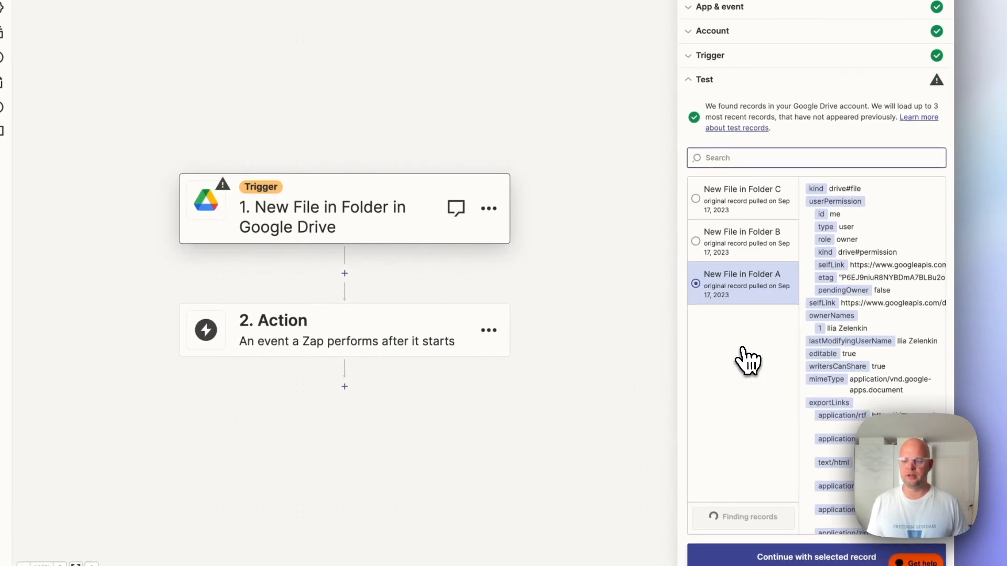
pyautogui.write('pit')
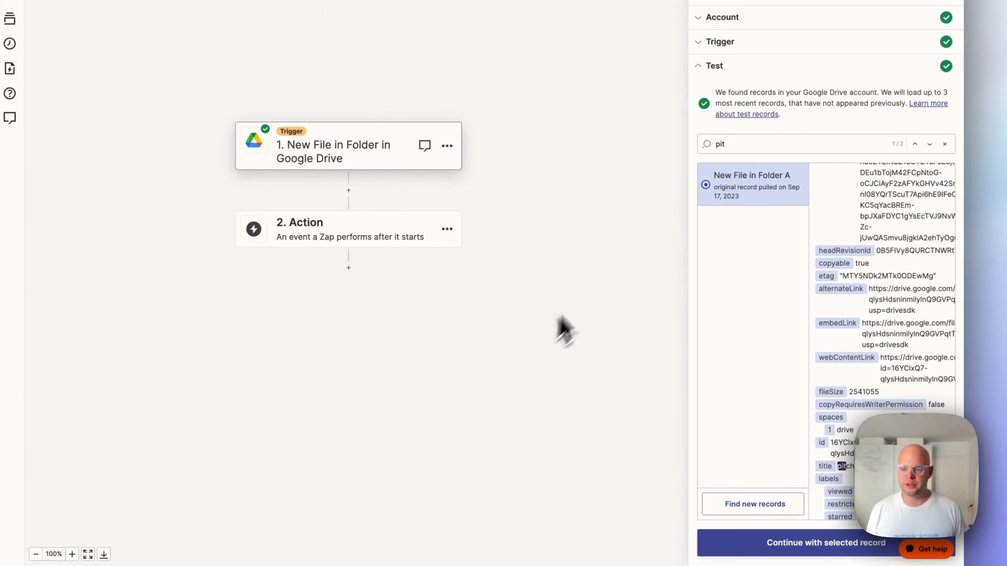
pyautogui.scroll(-3, 846, 341)
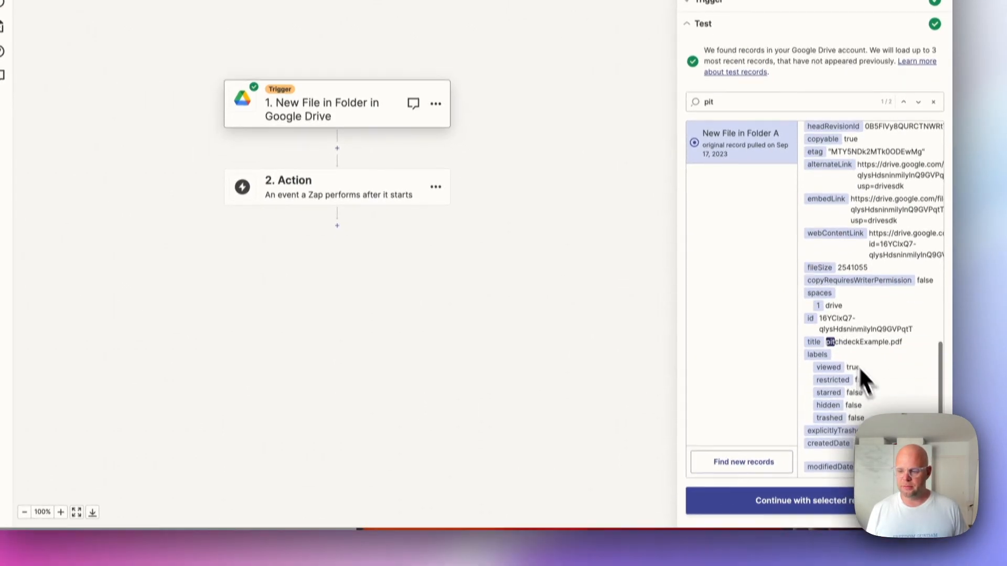
pyautogui.click(795, 485)
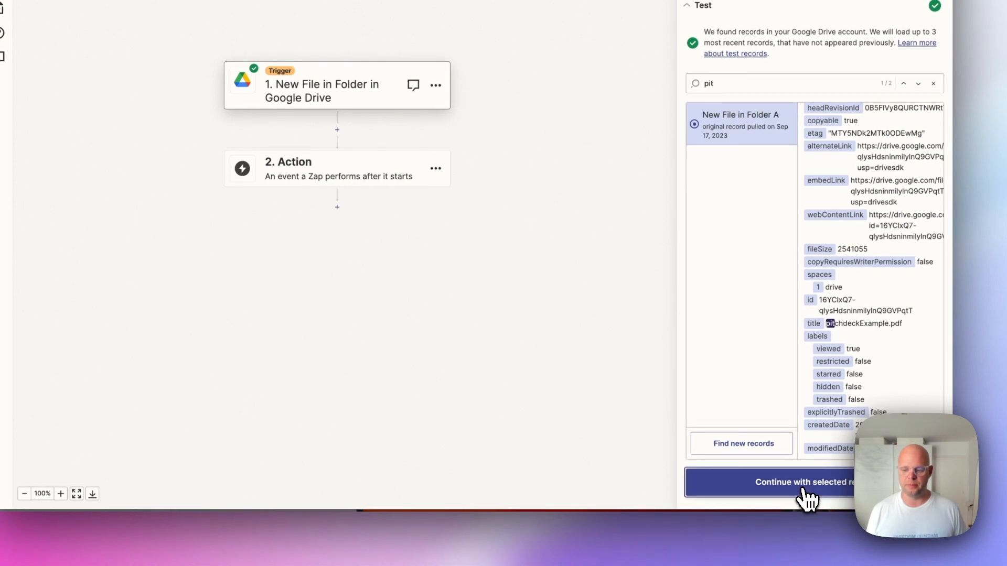
# Set the Zap's second step to Bitskout (Latest) with the Run Plugin for Files event.
pyautogui.write('Bitskout')
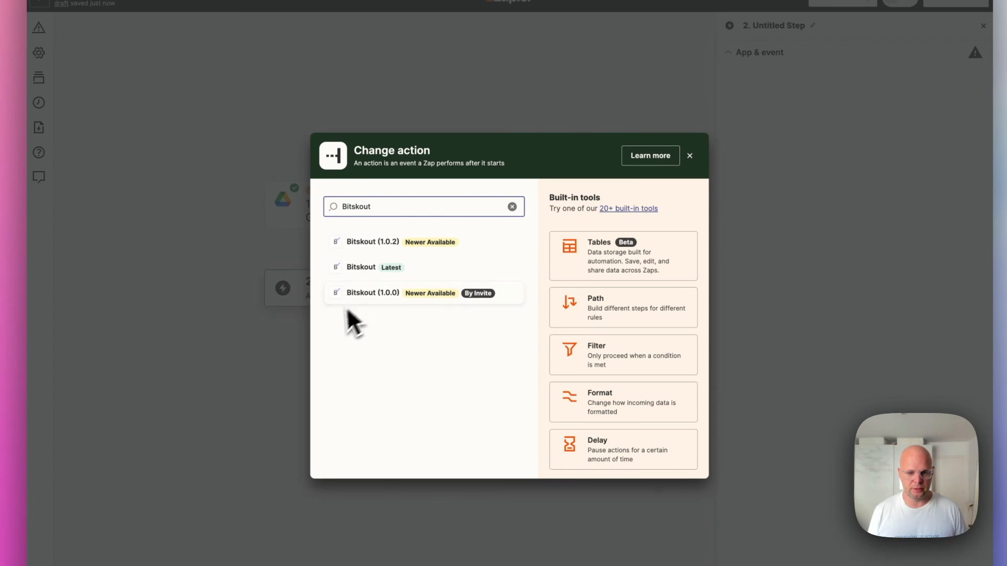
pyautogui.click(386, 287)
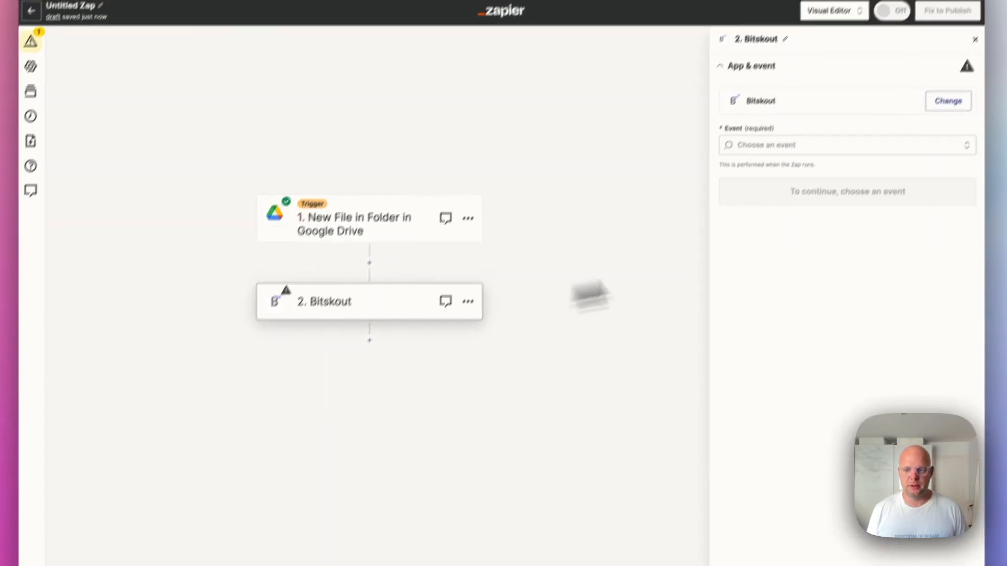
pyautogui.click(882, 132)
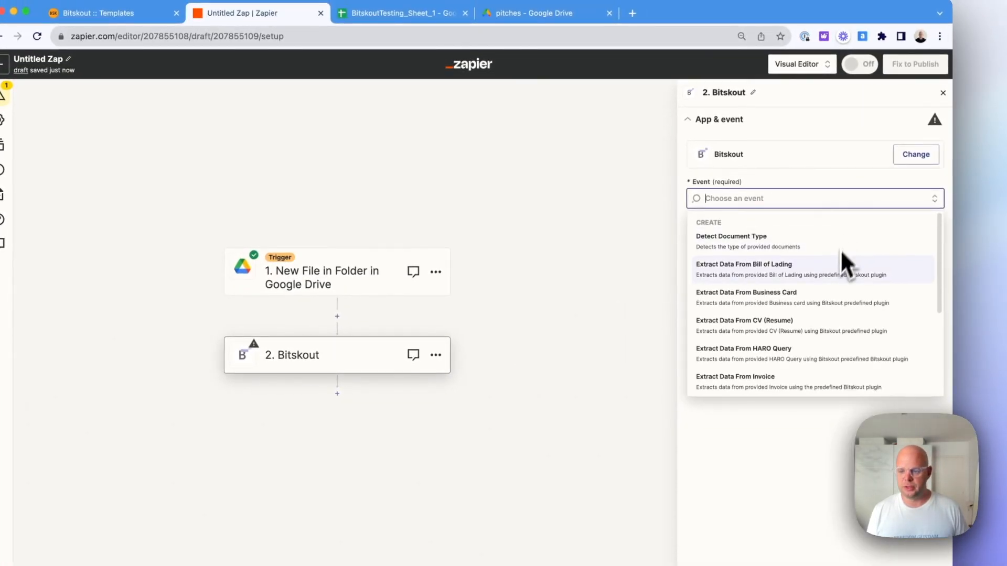
pyautogui.scroll(-3, 831, 270)
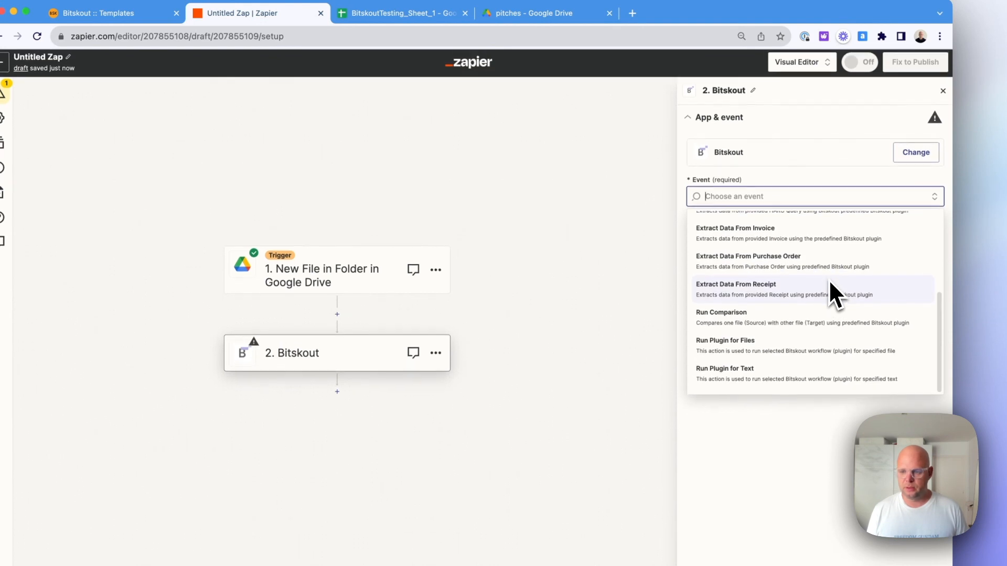
pyautogui.click(739, 352)
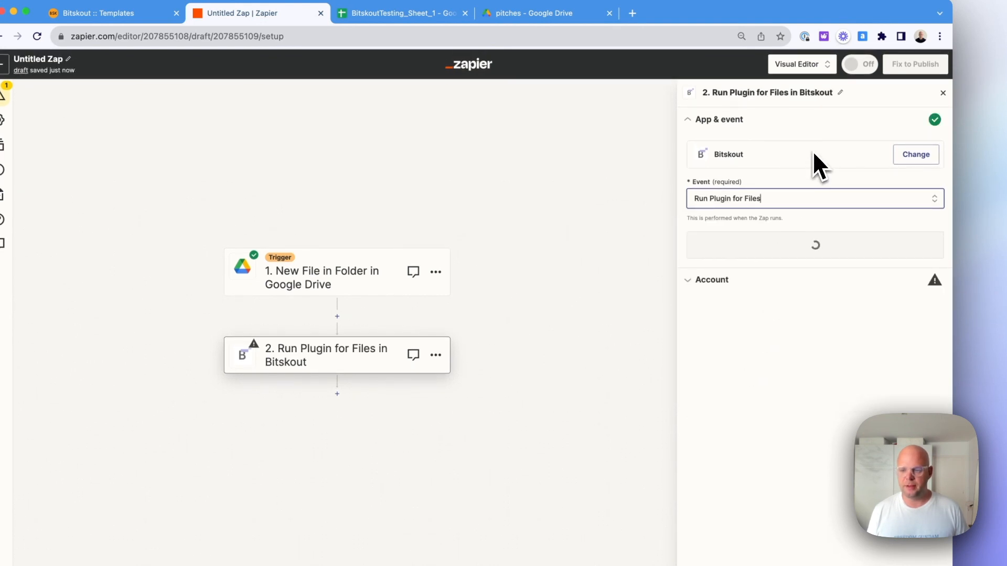
pyautogui.click(842, 252)
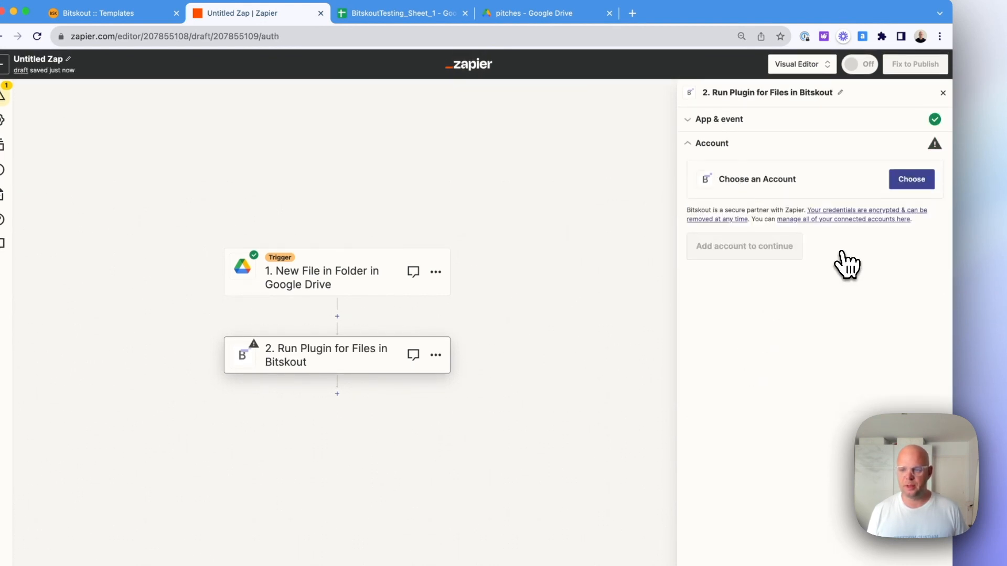
# Choose the Bitskout account for the Run Plugin for Files action and continue to its fields.
pyautogui.click(904, 181)
pyautogui.click(763, 293)
pyautogui.click(739, 307)
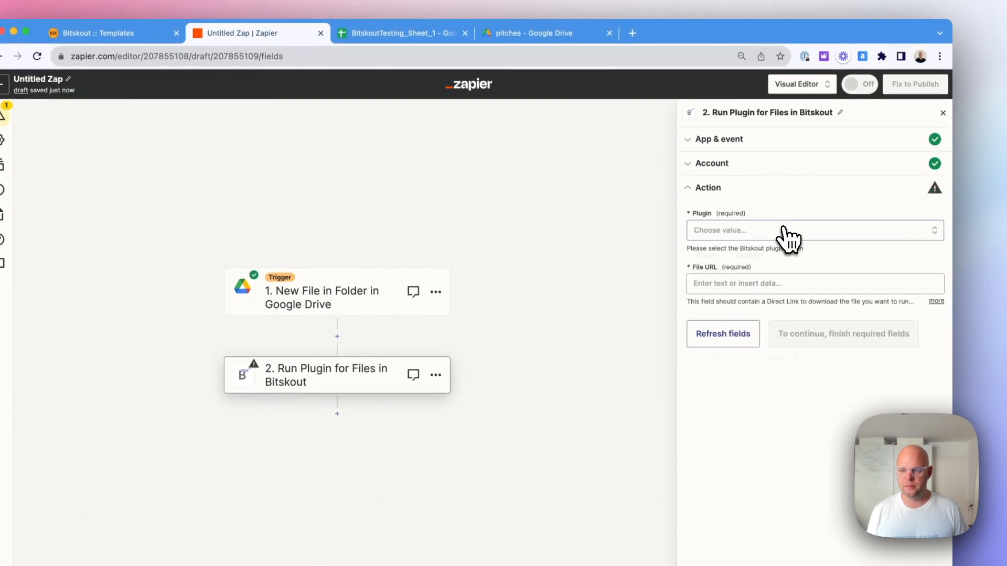
# Select Pitch Decks as the Bitskout plugin that the action runs.
pyautogui.click(786, 230)
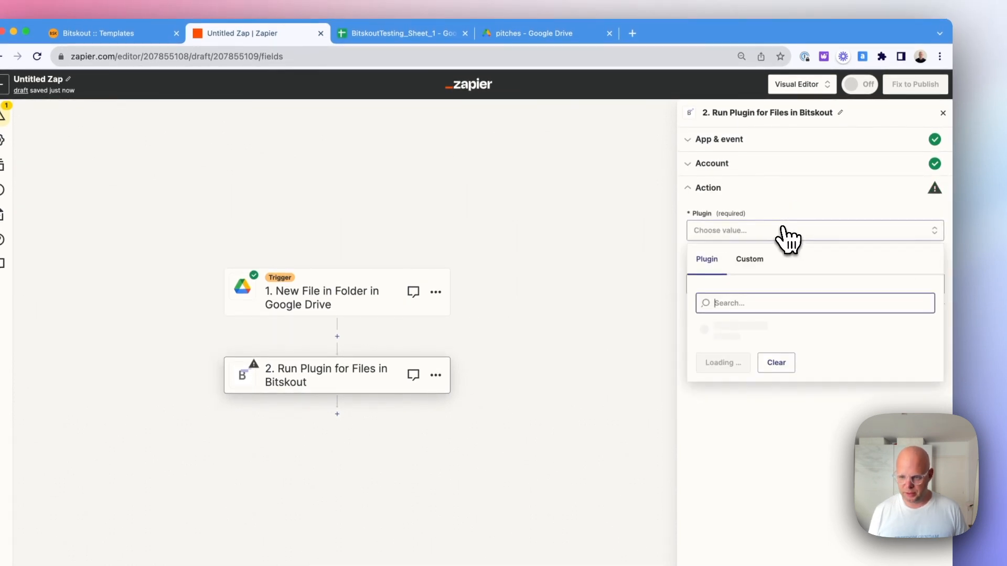
pyautogui.write('Pitch')
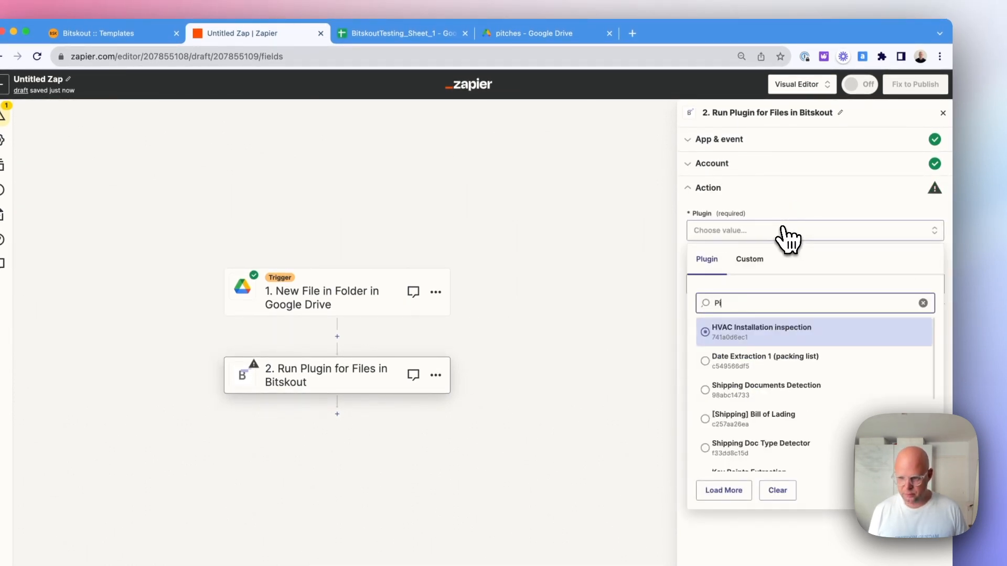
pyautogui.click(739, 421)
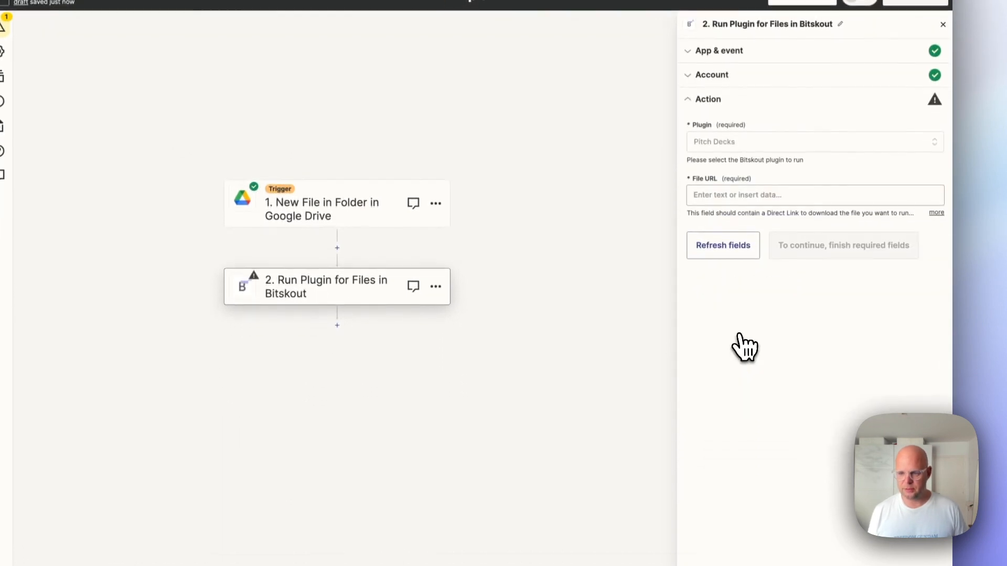
# Map the trigger's File to the Bitskout action's File URL and test the Run Plugin for Files step.
pyautogui.click(739, 194)
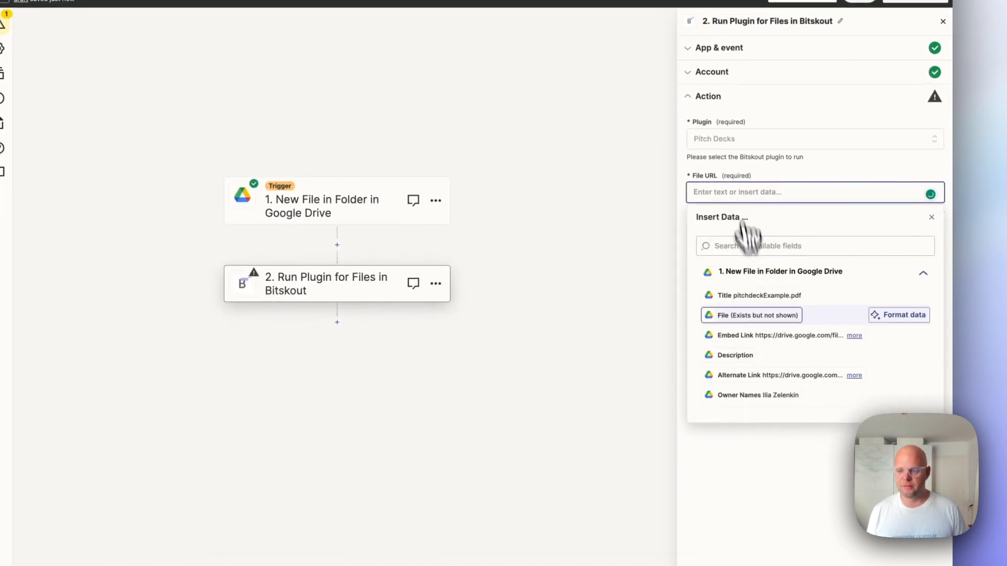
pyautogui.click(730, 316)
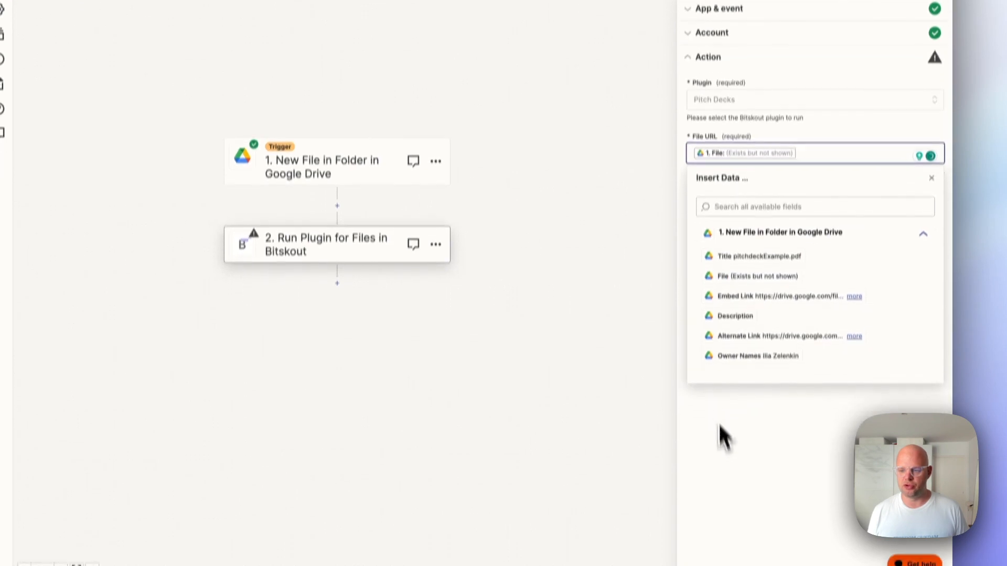
pyautogui.click(789, 220)
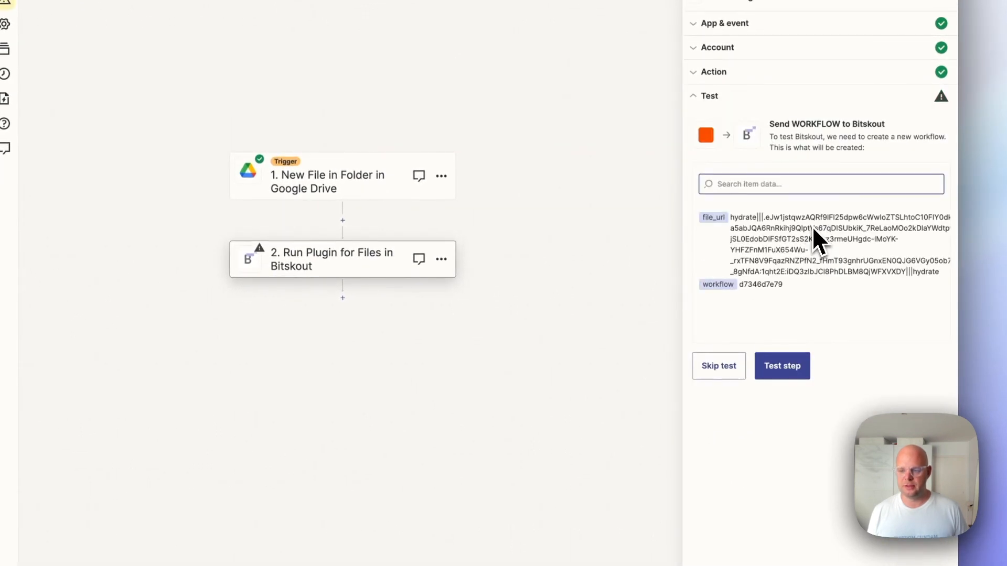
pyautogui.click(787, 364)
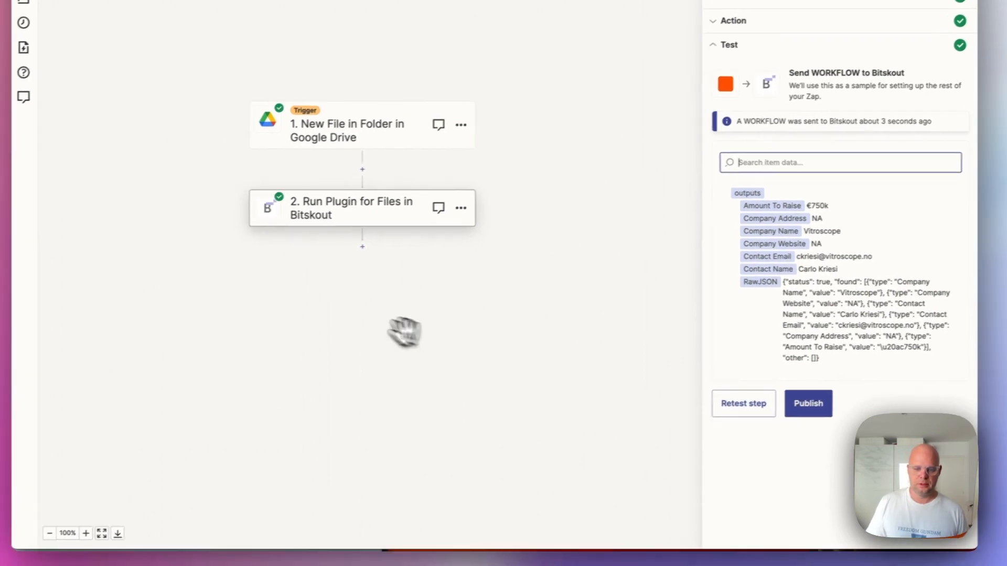
# Add a third Zap step after the Bitskout action using Google Sheets with the Create Spreadsheet Row event.
pyautogui.click(359, 247)
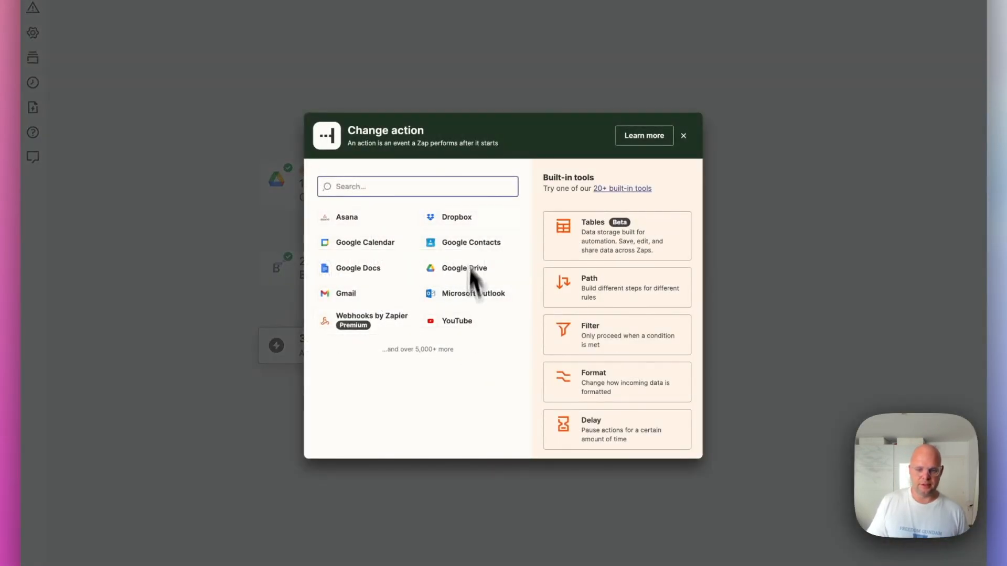
pyautogui.write('Google')
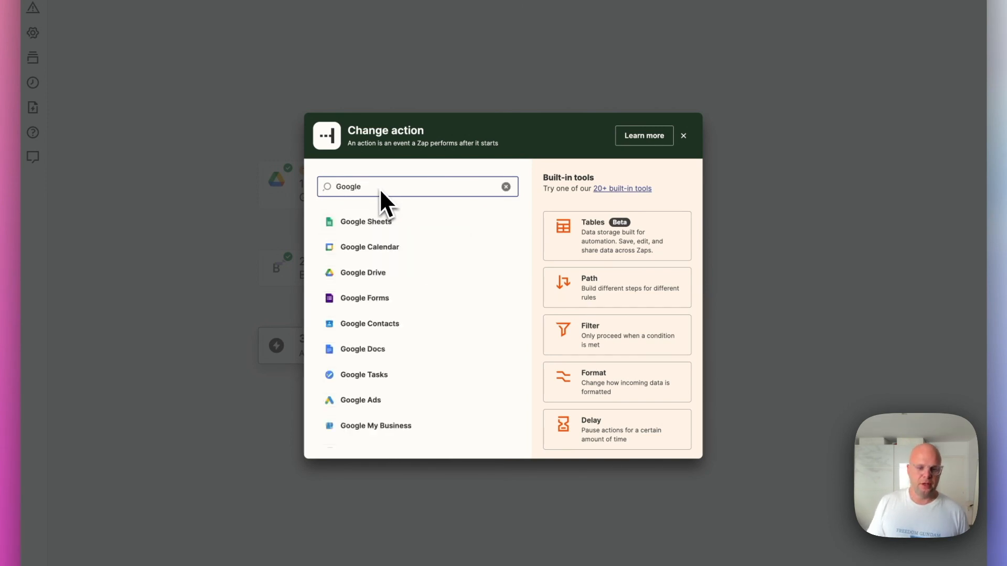
pyautogui.click(369, 225)
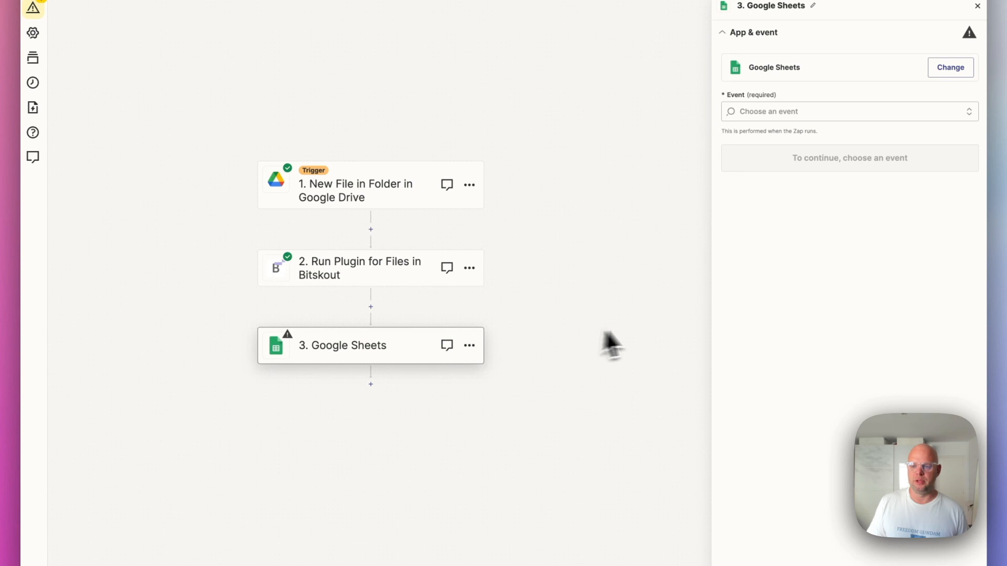
pyautogui.click(963, 113)
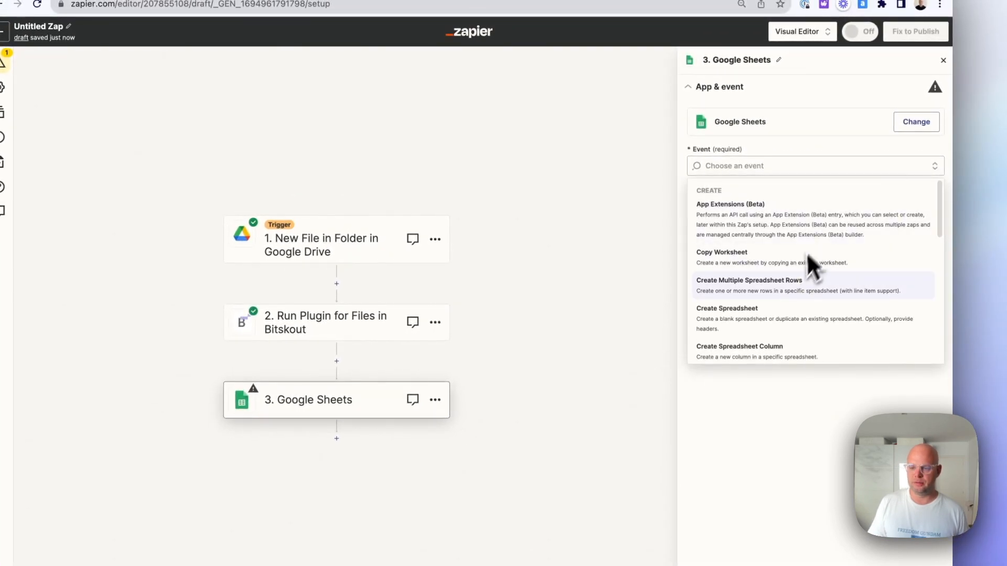
pyautogui.scroll(-3, 797, 263)
pyautogui.click(791, 321)
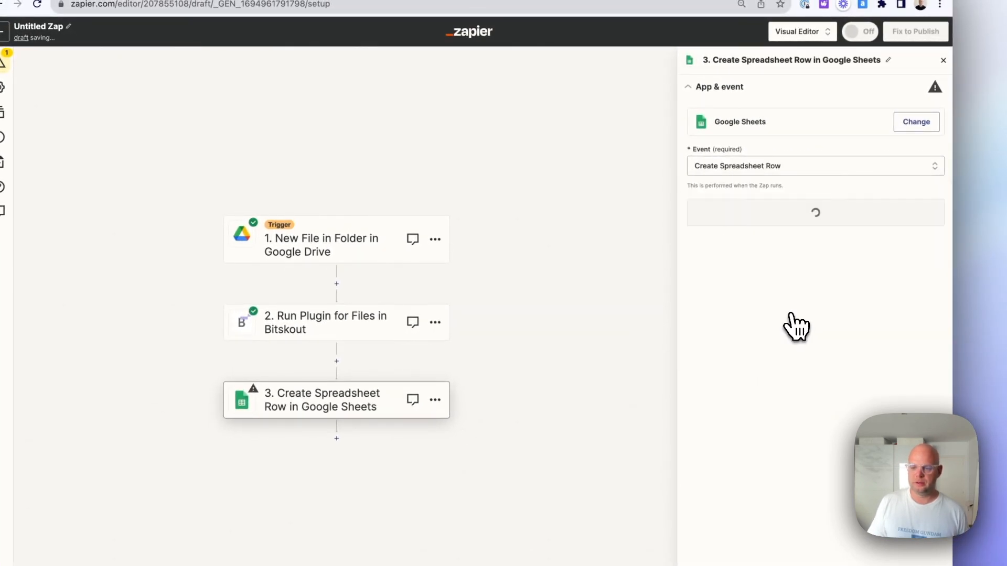
pyautogui.click(848, 224)
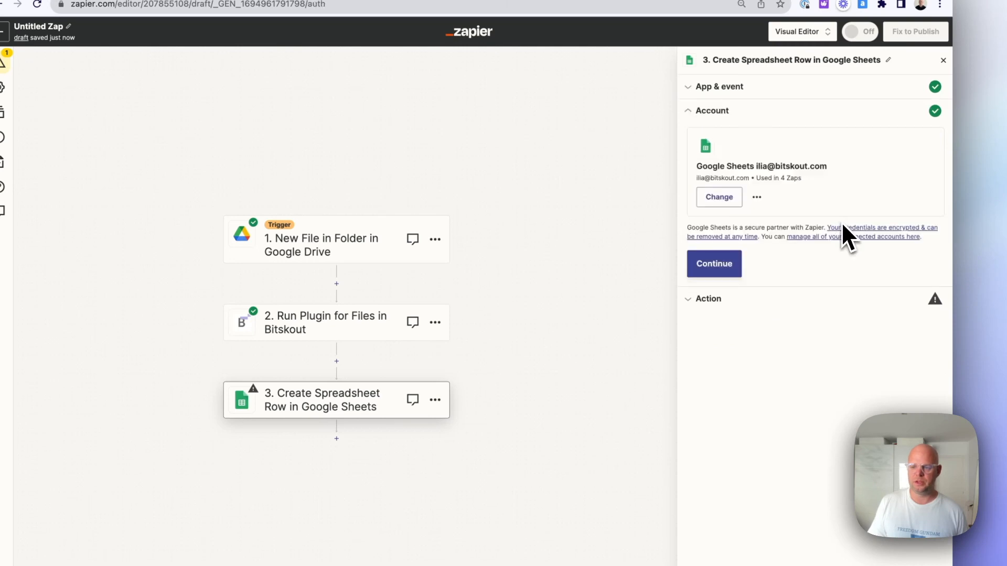
# Keep the connected Google Sheets account and target Sheet1 of the BitskoutTesting_Sheet_1 spreadsheet in My Google Drive.
pyautogui.click(744, 267)
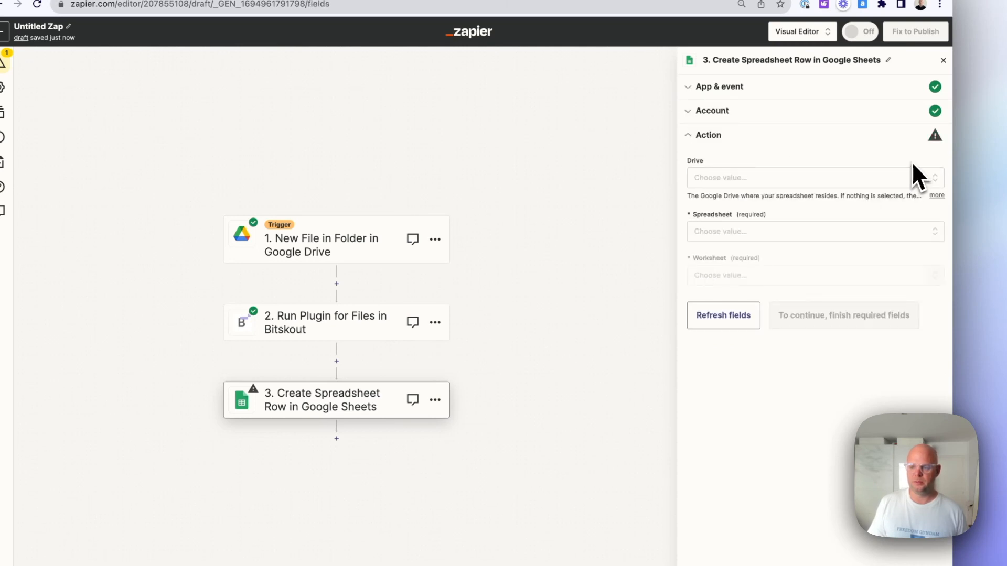
pyautogui.click(932, 178)
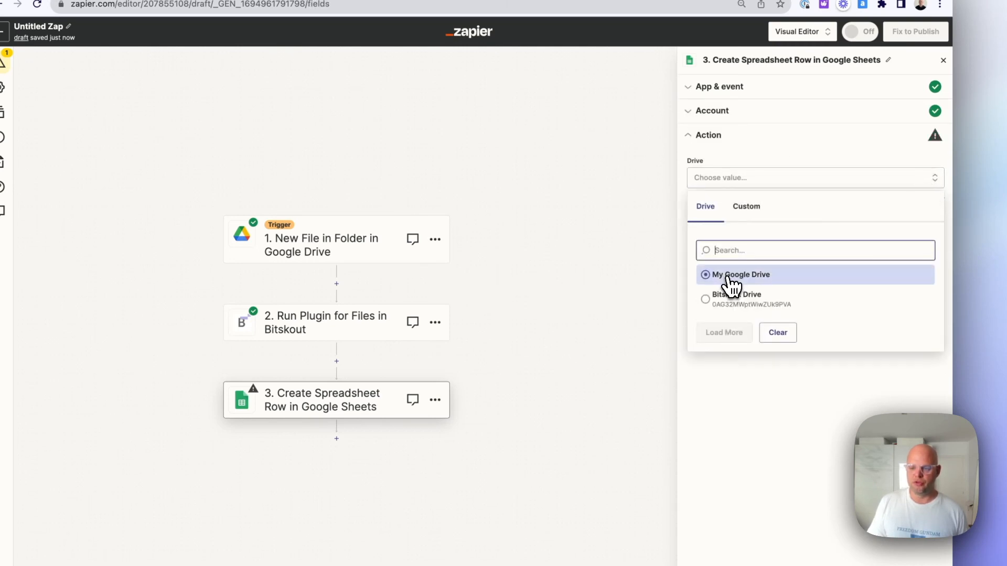
pyautogui.click(726, 275)
pyautogui.click(749, 234)
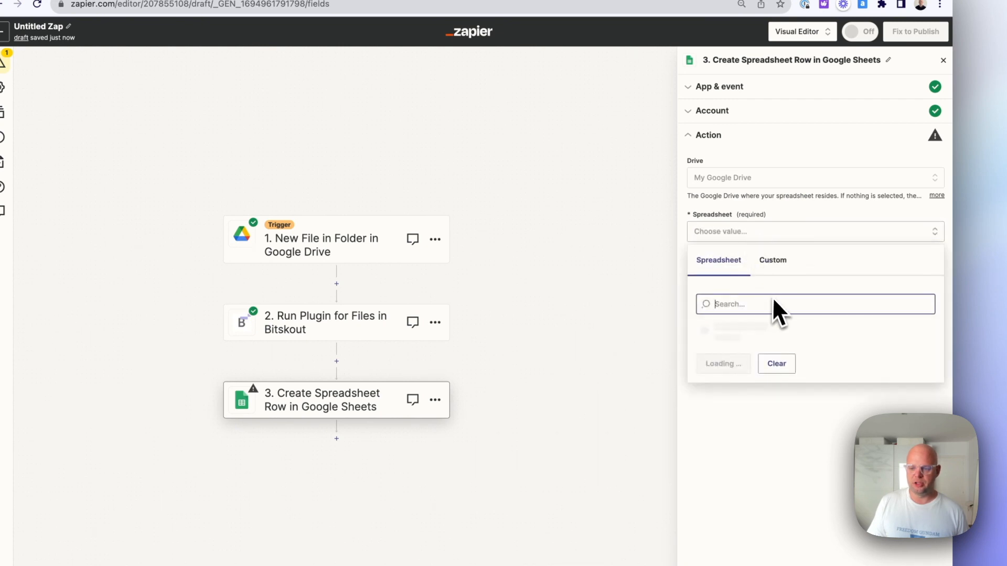
pyautogui.click(779, 329)
pyautogui.click(756, 278)
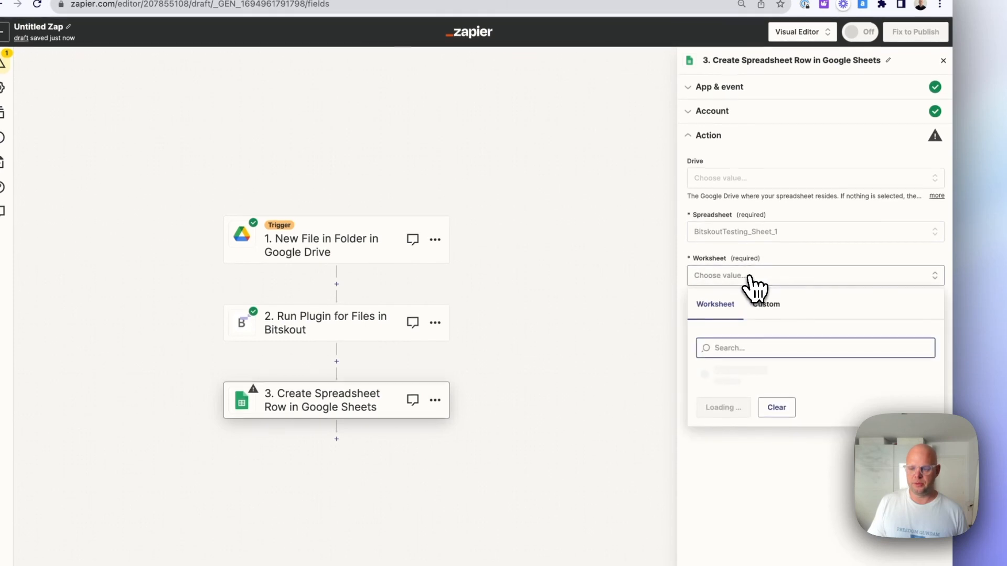
pyautogui.click(779, 368)
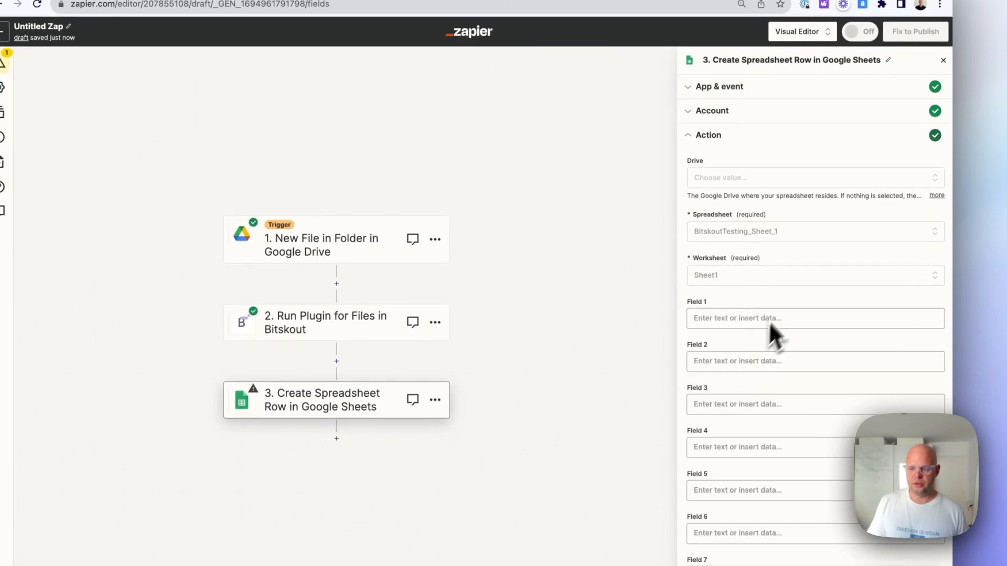
# Map the Bitskout outputs Company Name to Field 1 and Contact Name to Field 2 of the spreadsheet row.
pyautogui.click(787, 320)
pyautogui.click(860, 418)
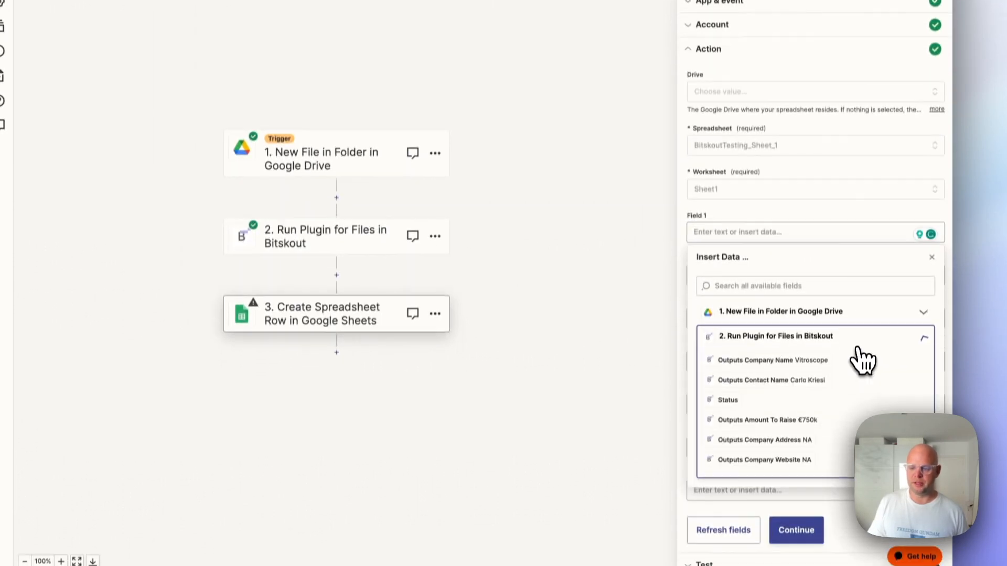
pyautogui.click(815, 350)
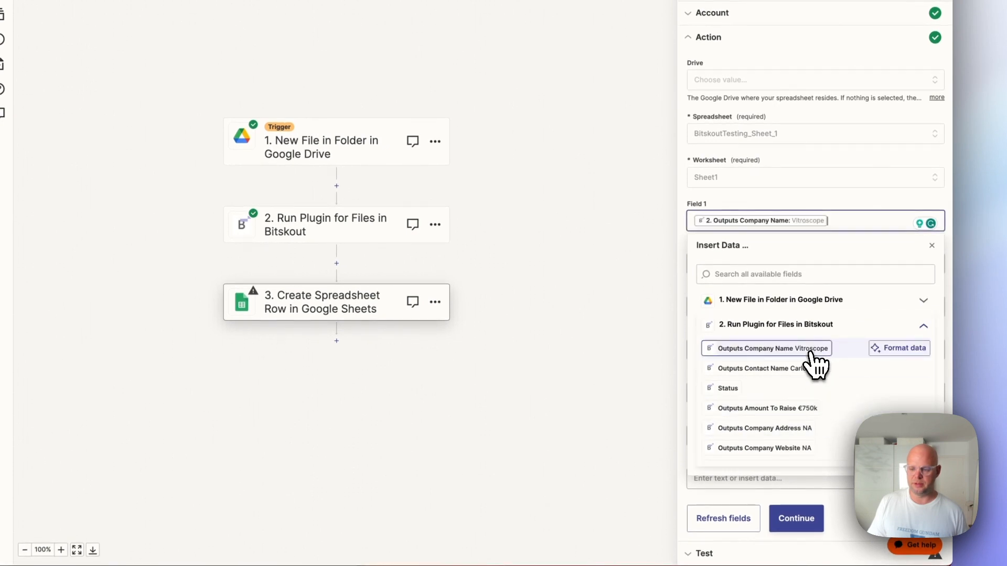
pyautogui.click(780, 292)
pyautogui.click(823, 400)
pyautogui.click(803, 441)
pyautogui.click(819, 221)
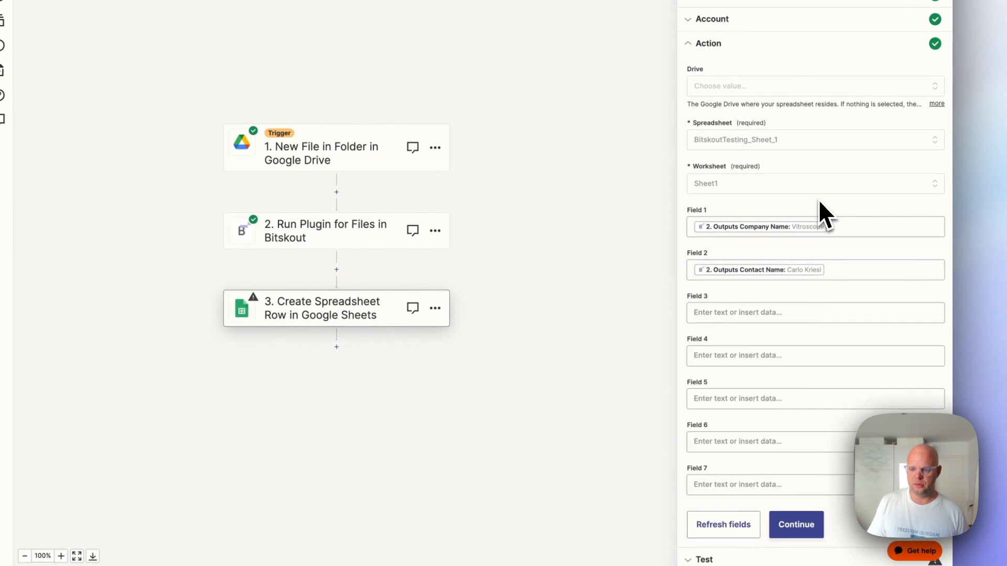
# Map the Bitskout output Amount To Raise to Field 3 of the spreadsheet row.
pyautogui.click(737, 311)
pyautogui.click(798, 413)
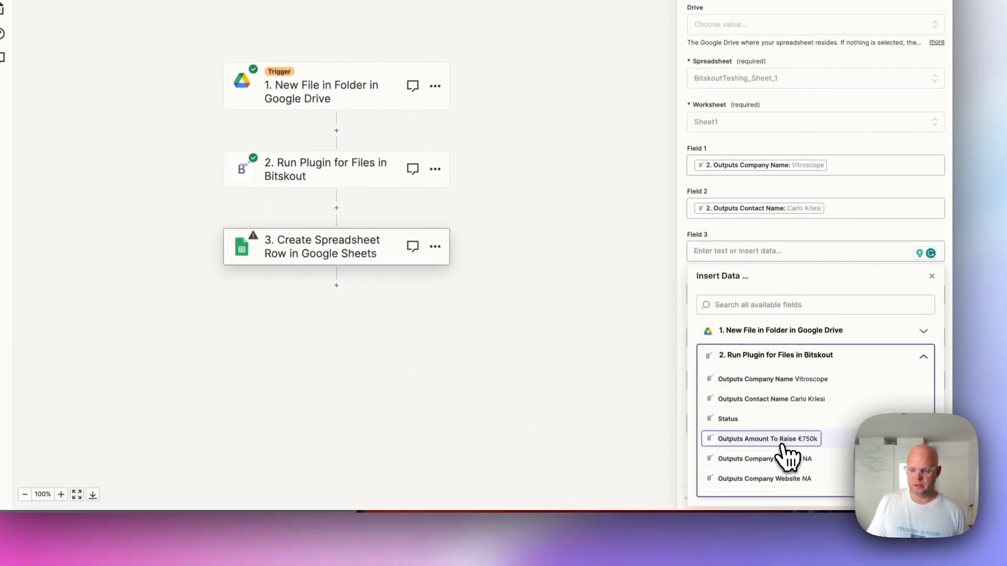
pyautogui.click(782, 445)
pyautogui.click(734, 262)
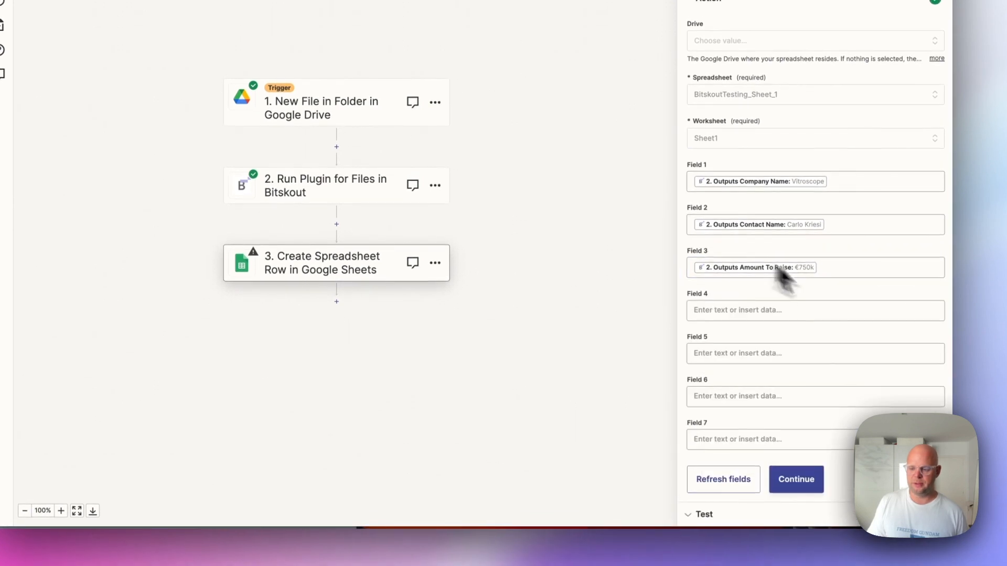
# Test the Create Spreadsheet Row step and check the row it writes in BitskoutTesting_Sheet_1.
pyautogui.click(796, 473)
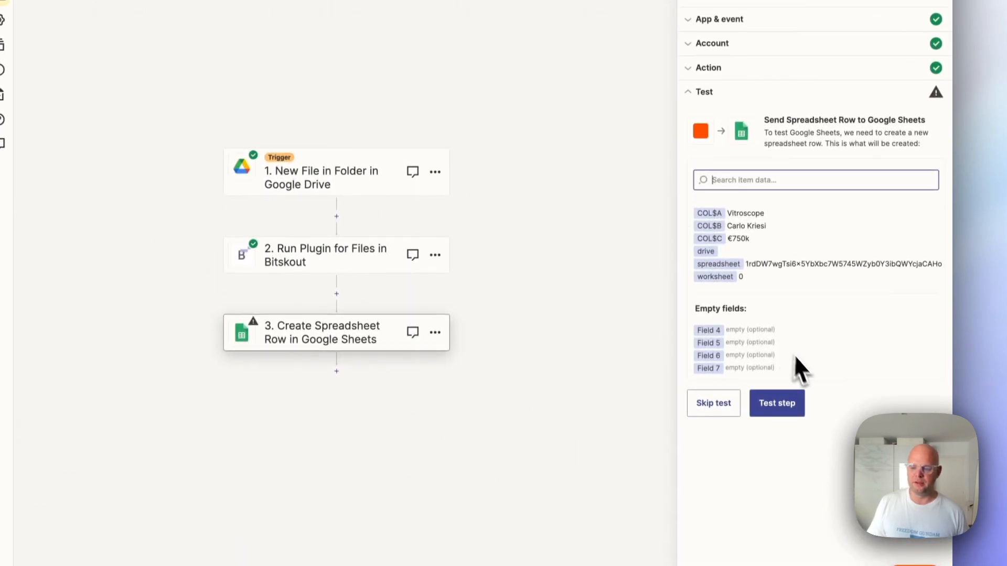
pyautogui.click(776, 407)
pyautogui.click(446, 46)
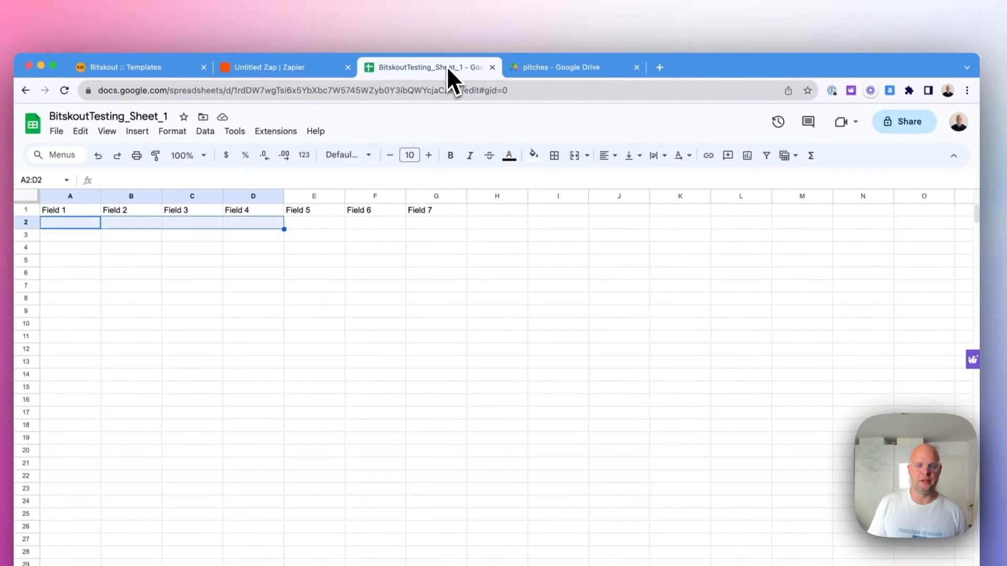
pyautogui.click(471, 300)
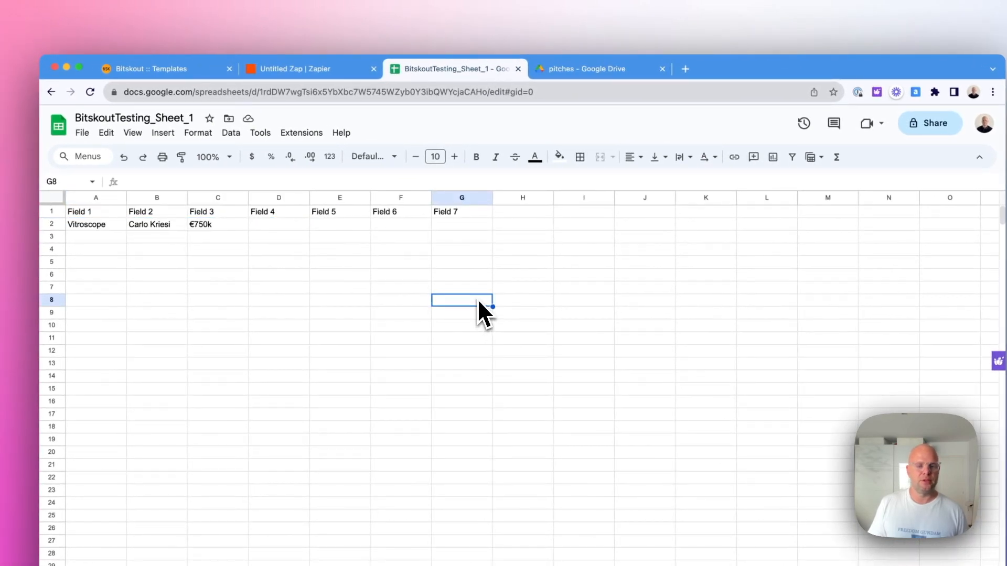